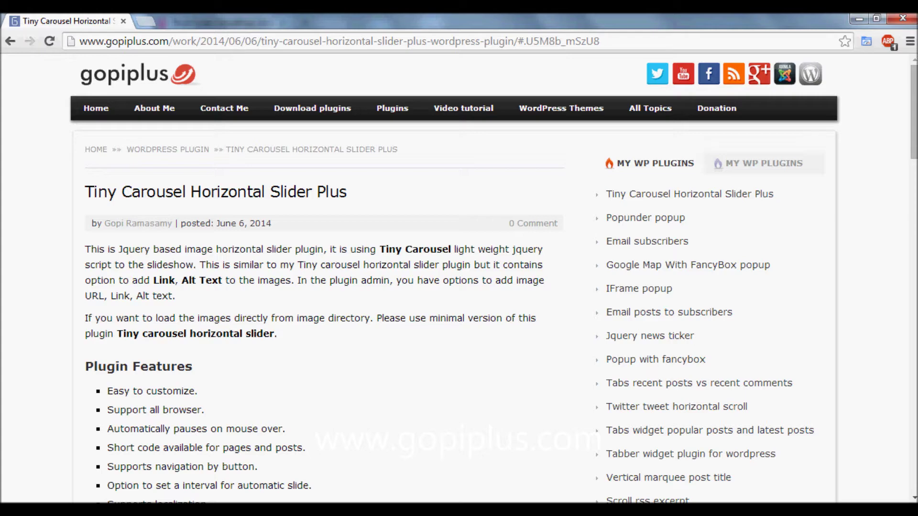
- Switch to the WordPress admin in Firefox and start a new Tiny Carousel gallery titled "Name 1"
key("alt+Tab")
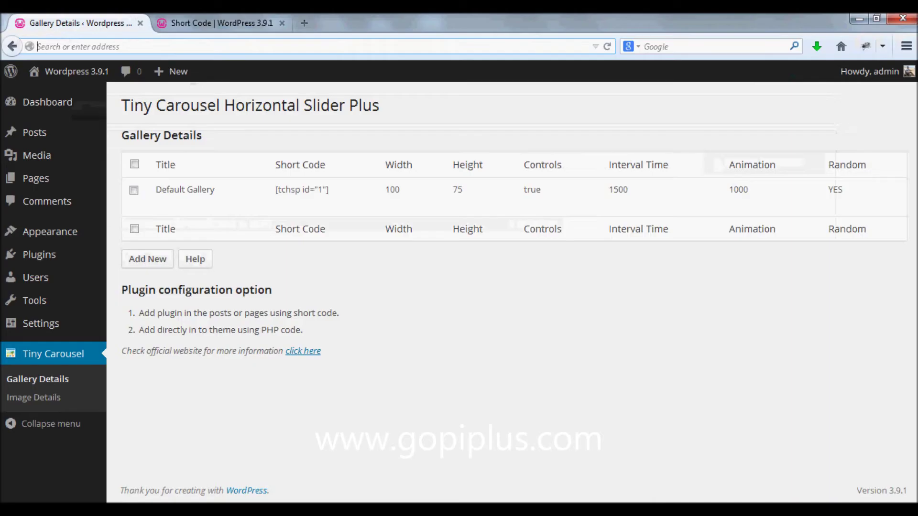
left_click(37, 378)
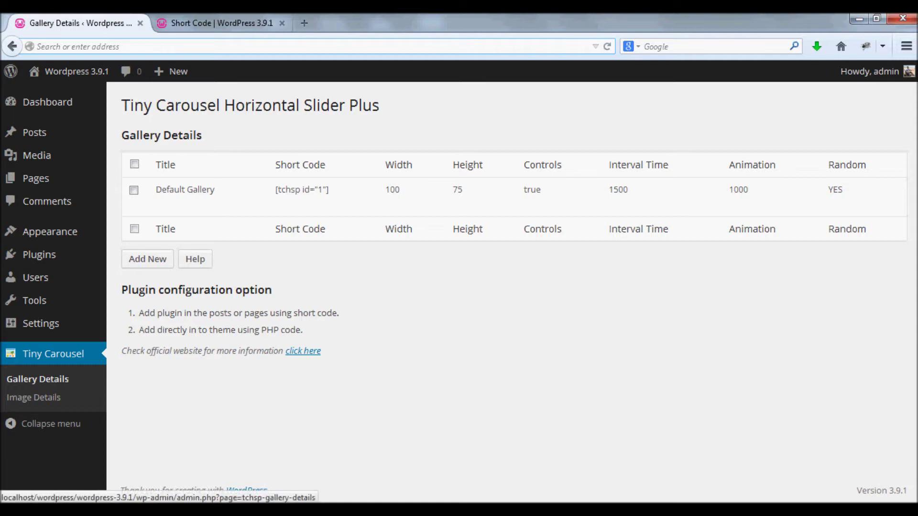
left_click(37, 379)
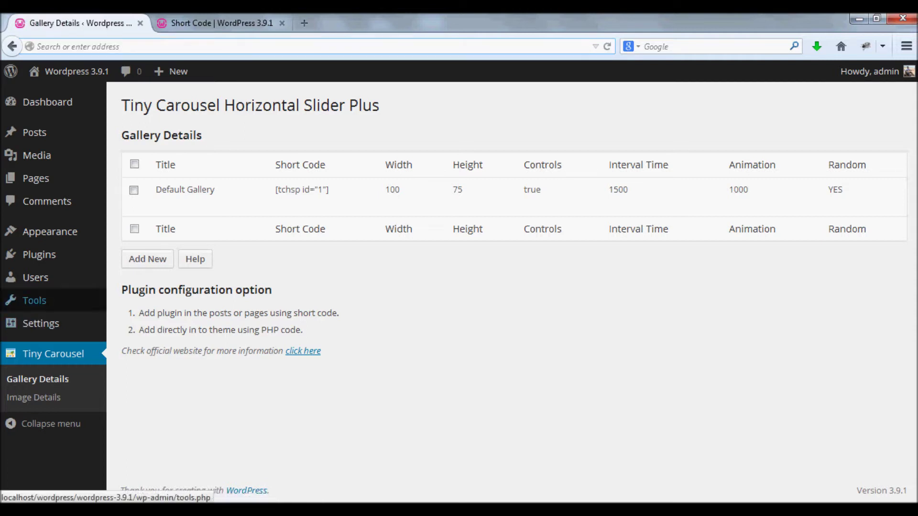
left_click(148, 258)
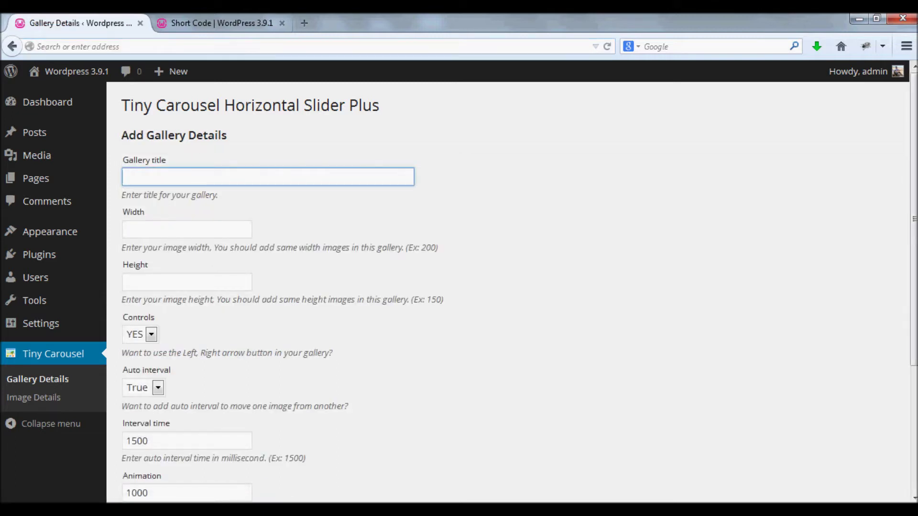
type("Name 1")
- Set the new gallery's image width to 100 and its height to 75
left_click(126, 230)
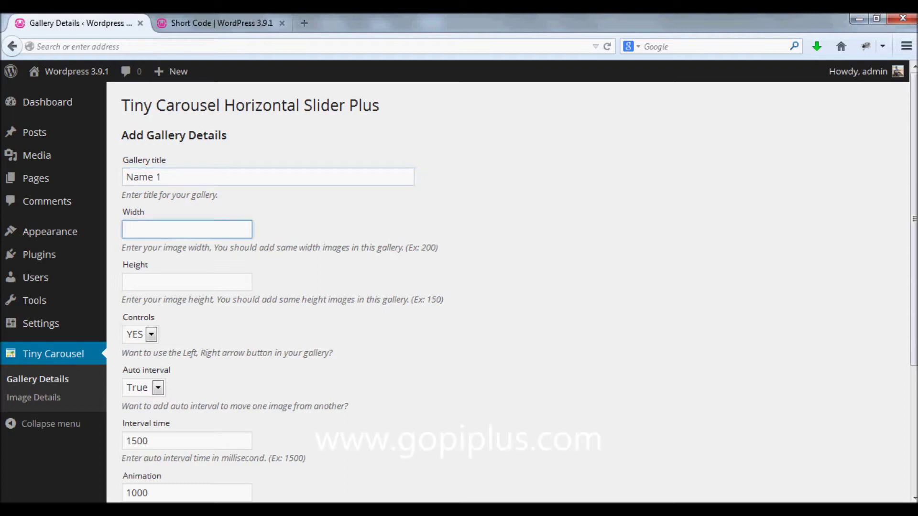
type("3")
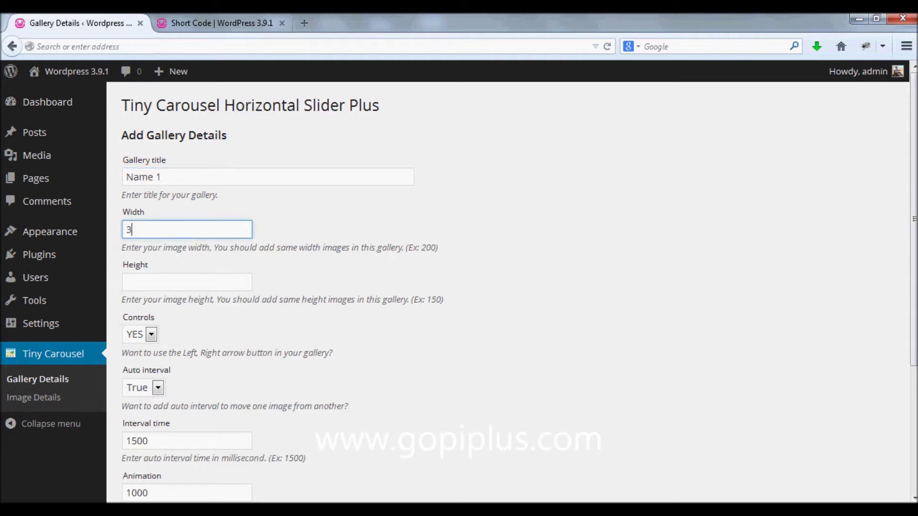
key("BackSpace")
type("100")
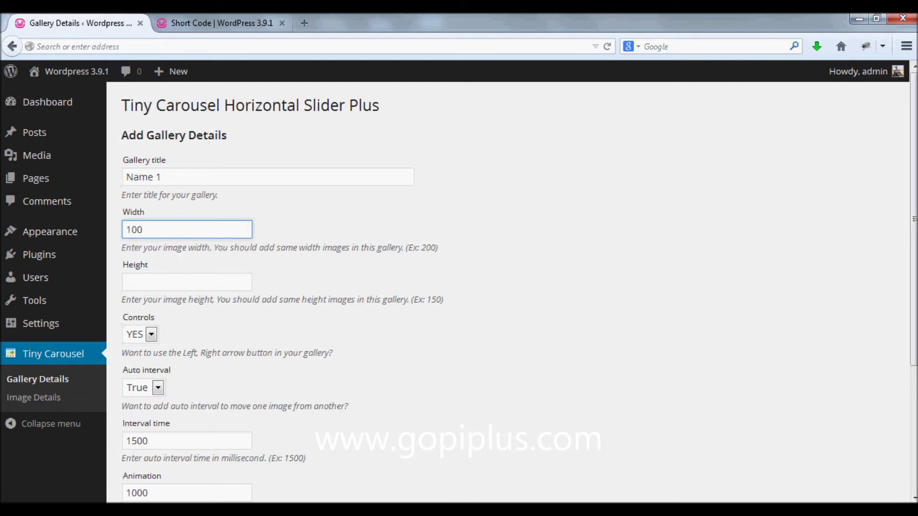
left_click(127, 282)
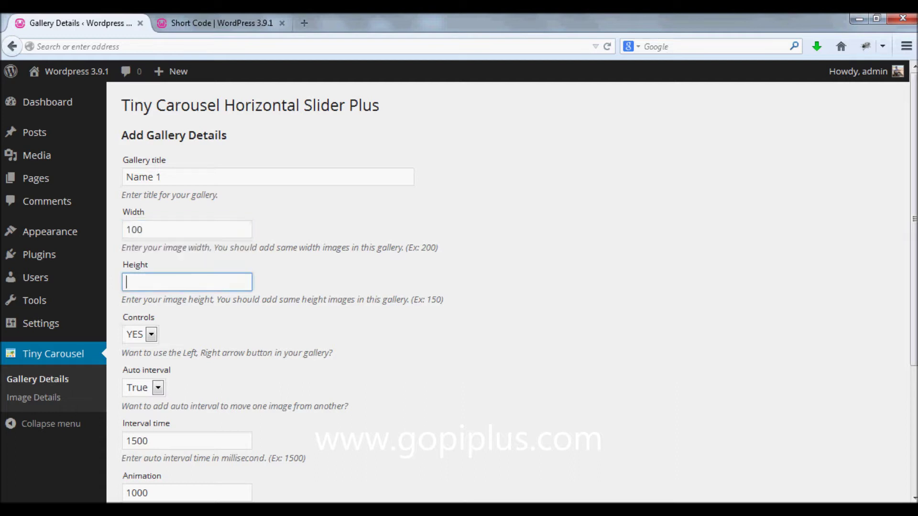
type("75")
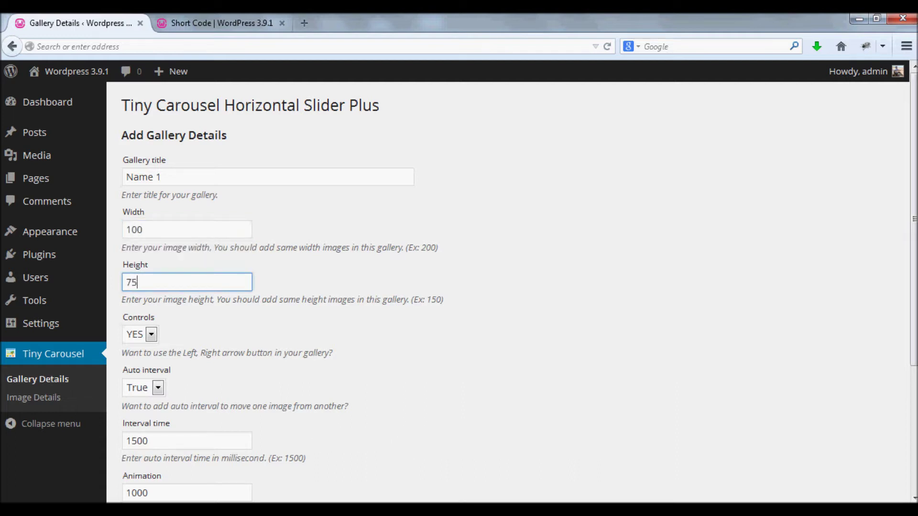
- Submit the new gallery with its other options at their defaults and review its entry in the gallery list
key("Tab")
scroll(519, 285, "down", 1)
scroll(519, 286, "down", 5)
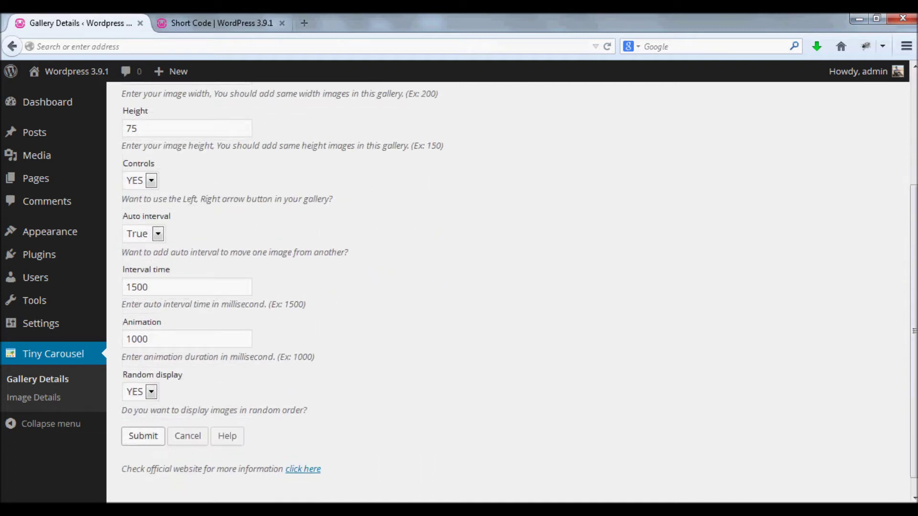
left_click(143, 435)
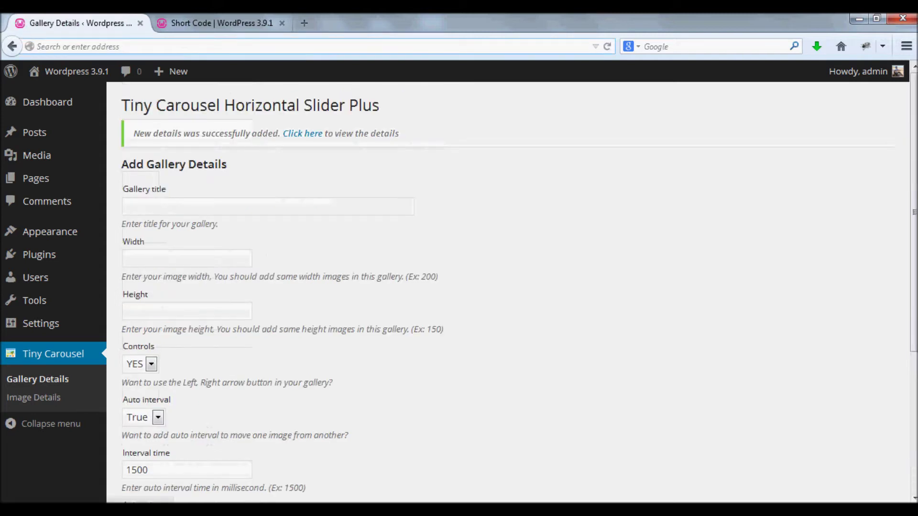
left_click(302, 133)
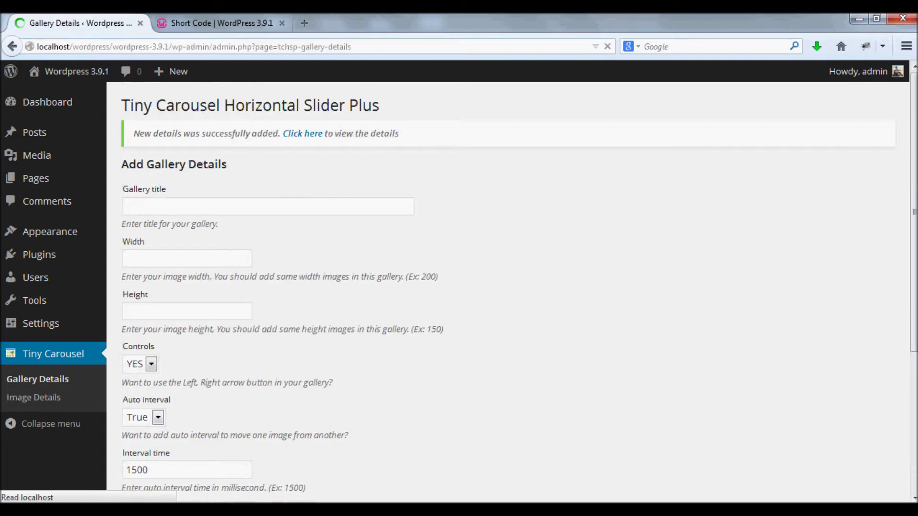
left_click_drag(156, 189, 843, 189)
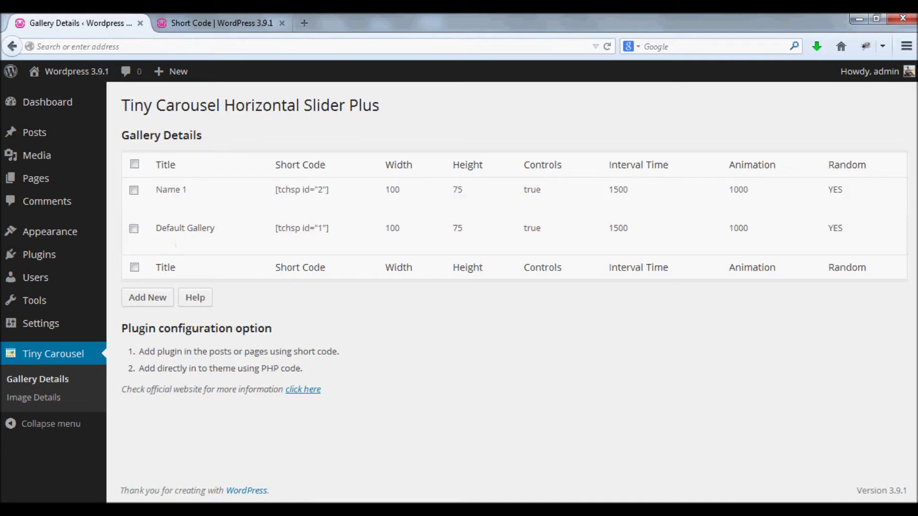
mouse_move(160, 204)
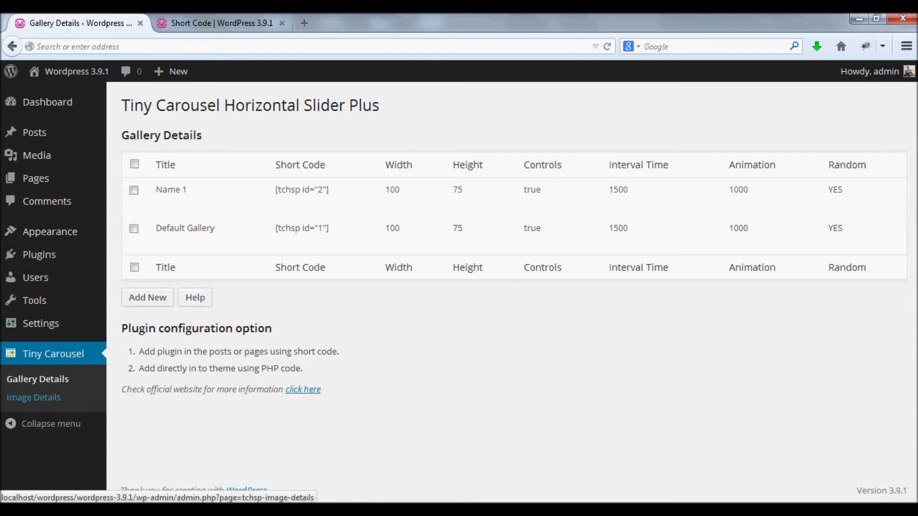
left_click(34, 397)
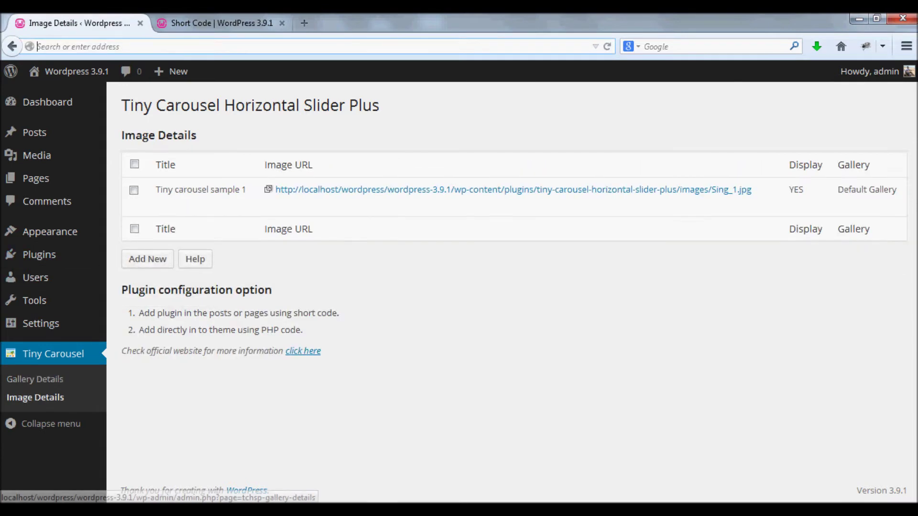
left_click(147, 258)
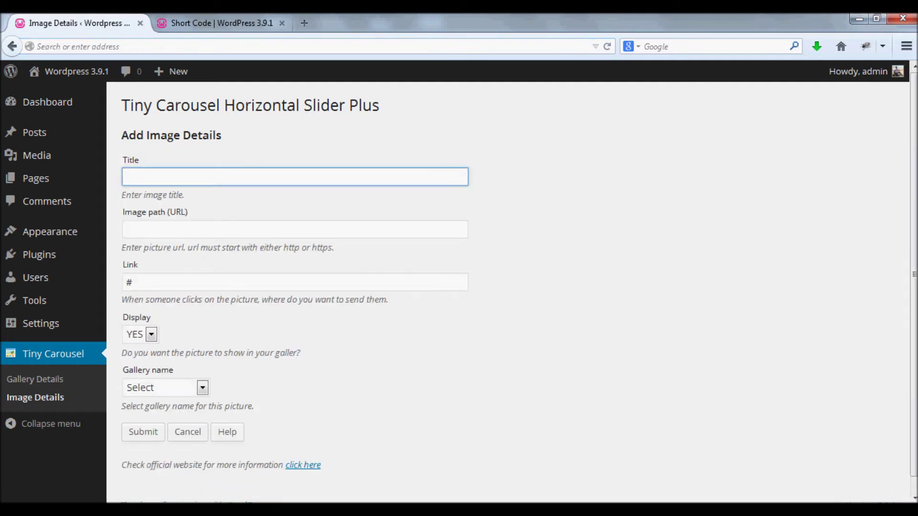
type("Test 1")
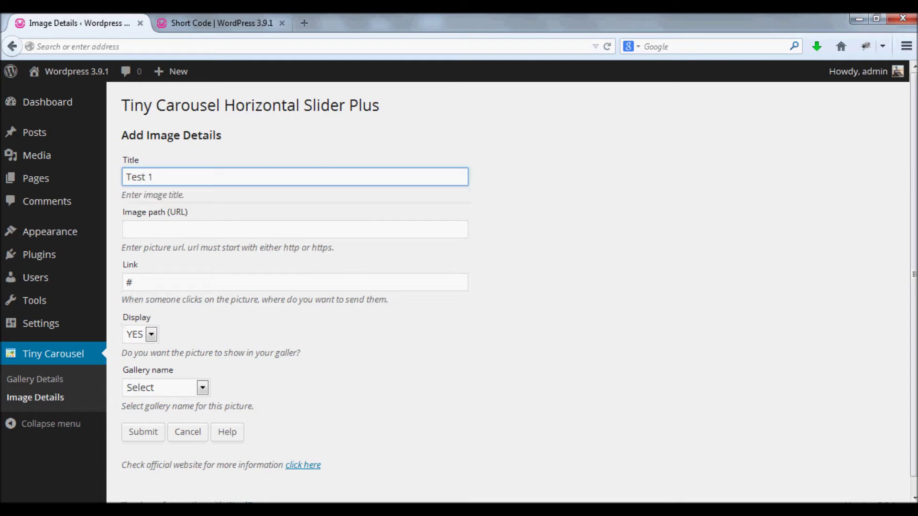
left_click(126, 230)
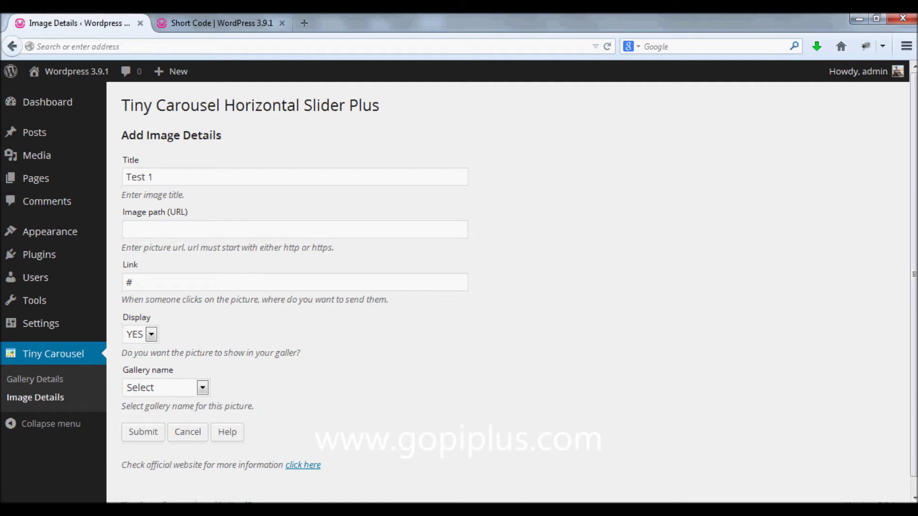
- Upload Sing_1.jpg from the 100x75 folder to the media library and copy its file URL
mouse_move(40, 254)
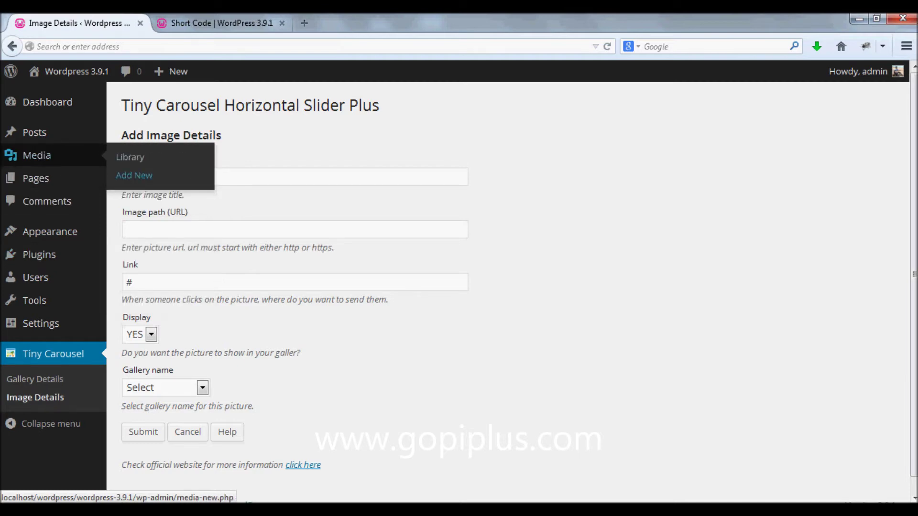
left_click(134, 175)
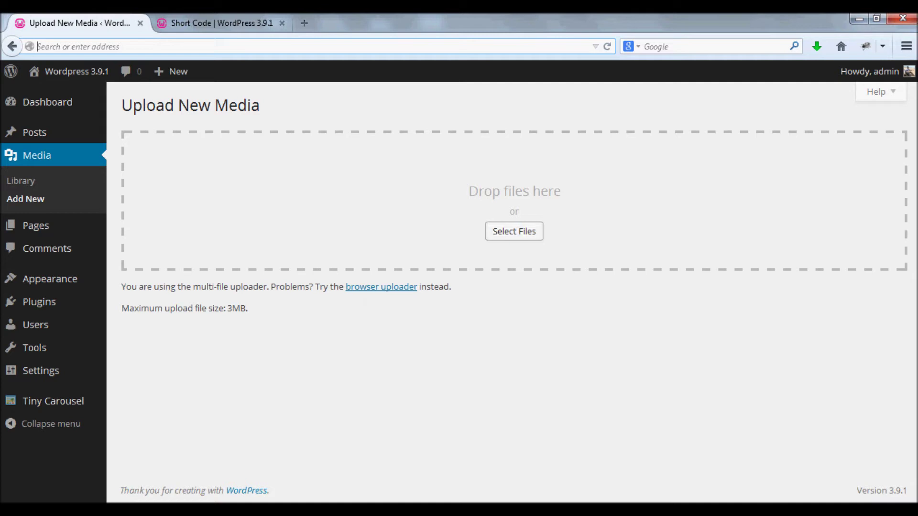
key("alt+Tab")
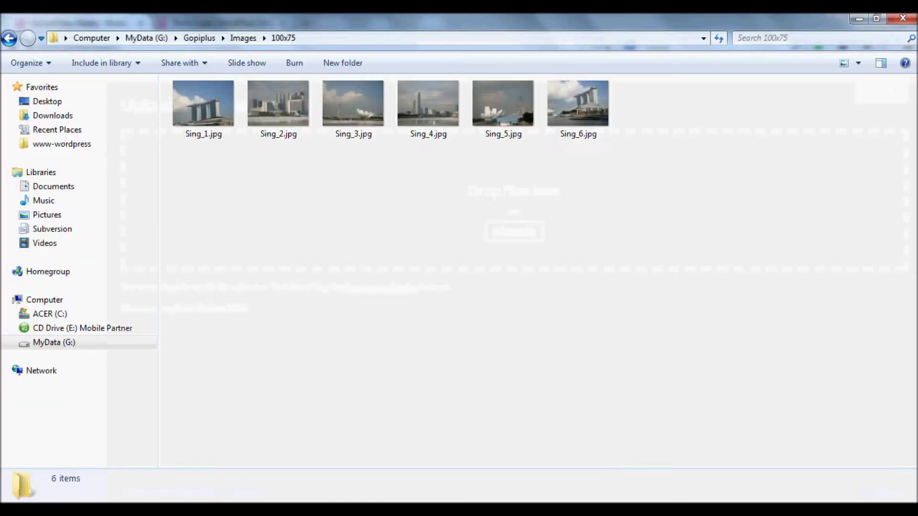
left_click_drag(203, 103, 512, 231)
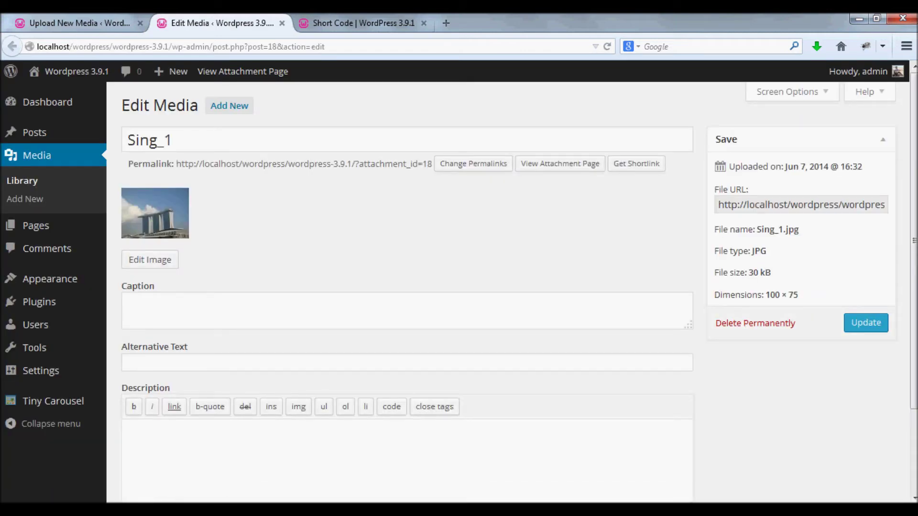
triple_click(767, 205)
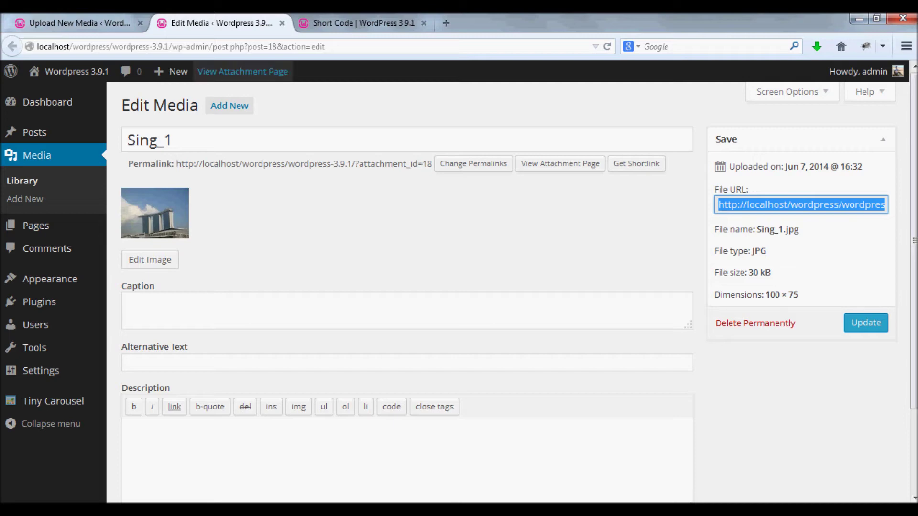
- Start a new Tiny Carousel image entry titled "Test 123" with the copied Sing_1.jpg URL as its image path
left_click(76, 23)
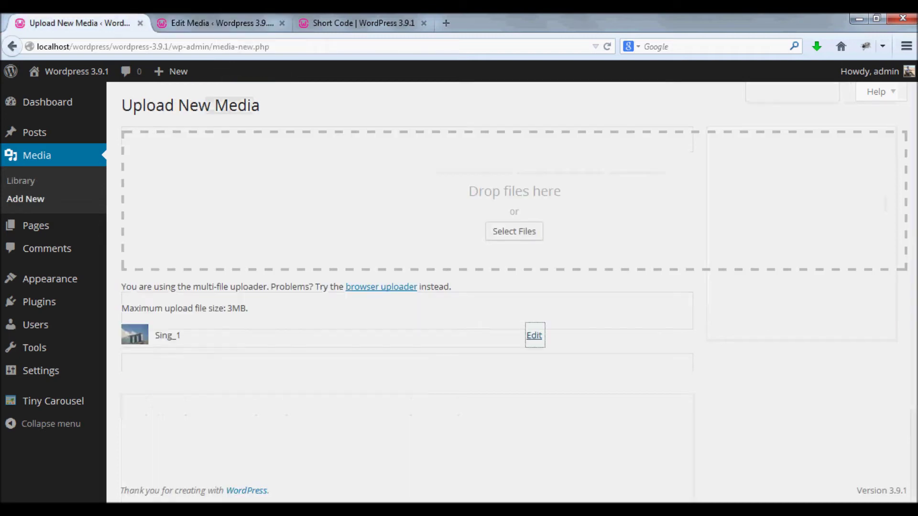
mouse_move(53, 401)
left_click(143, 422)
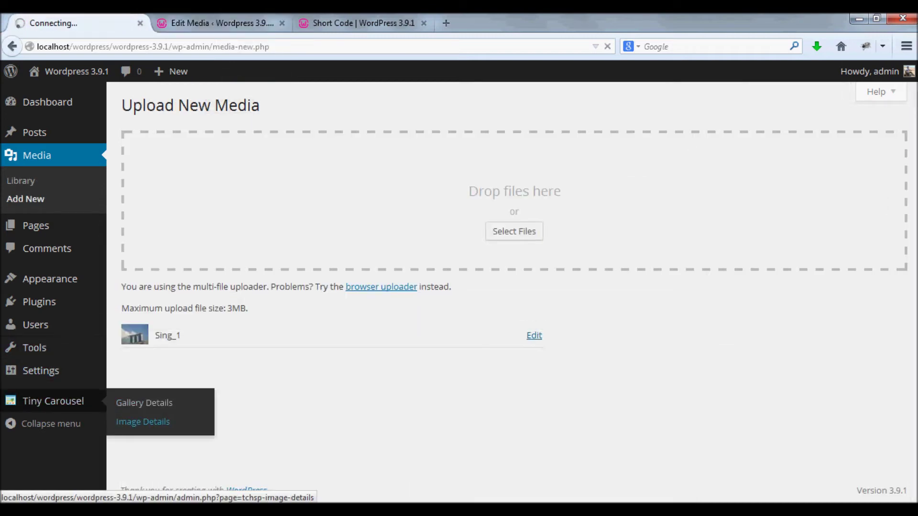
left_click(147, 259)
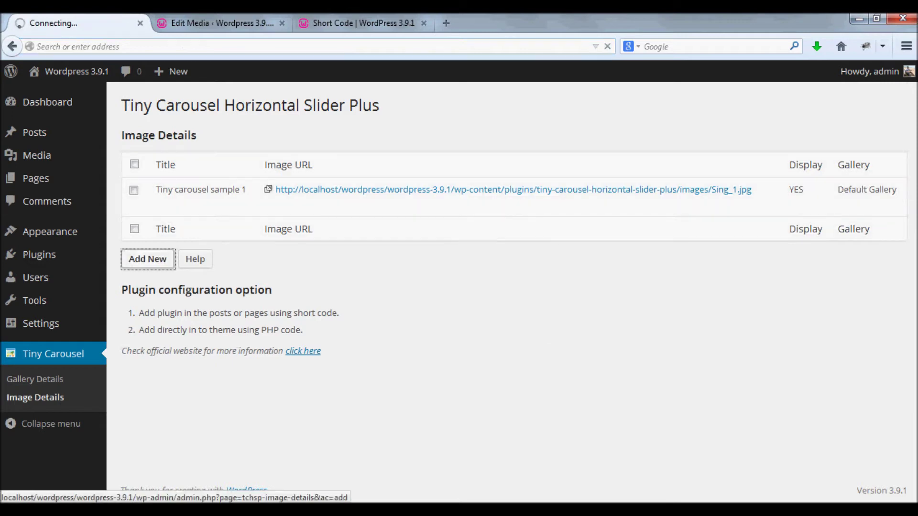
left_click(127, 177)
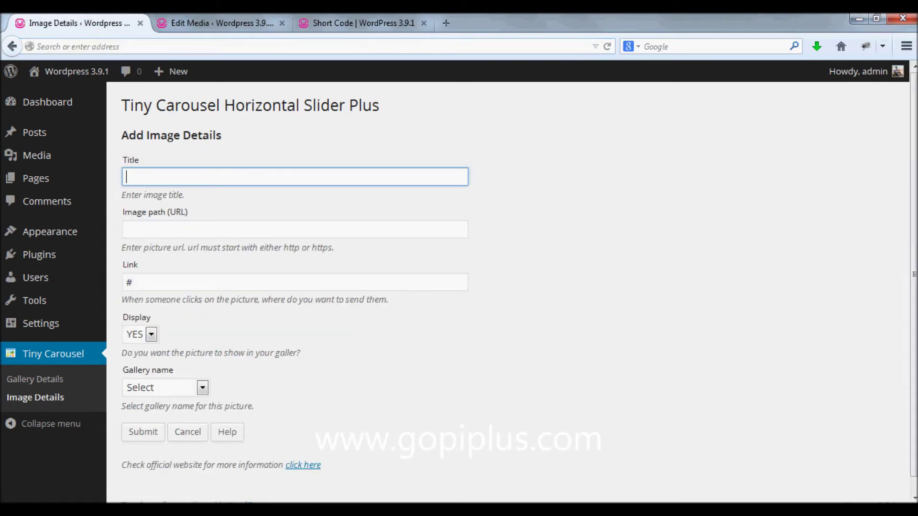
type("Test 123")
left_click(127, 229)
key("ctrl+v")
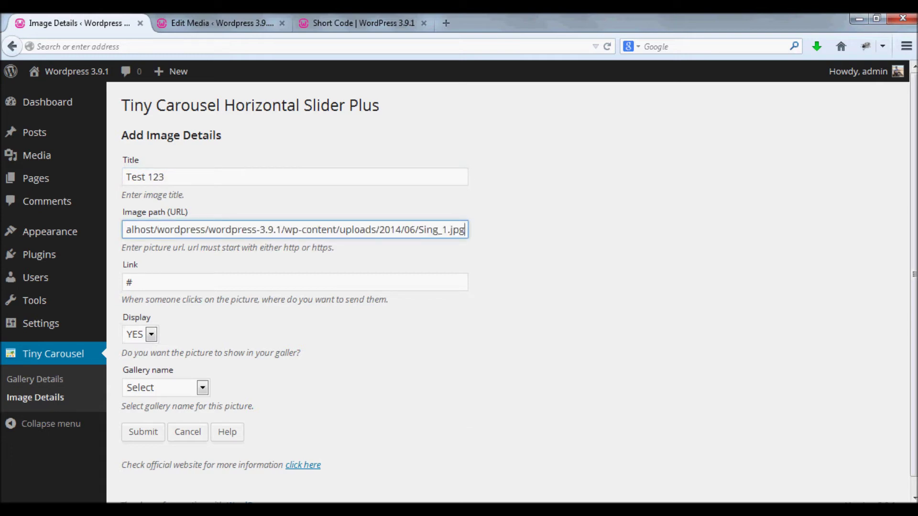
- Revisit the file URL on the Sing_1 media page and return to the image entry form
left_click(221, 23)
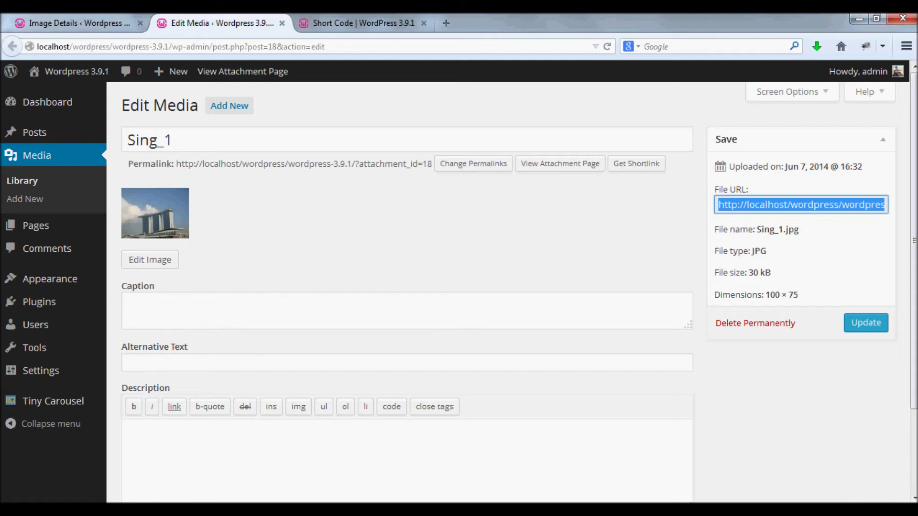
double_click(814, 204)
key("ctrl+a")
key("ctrl+shift+Tab")
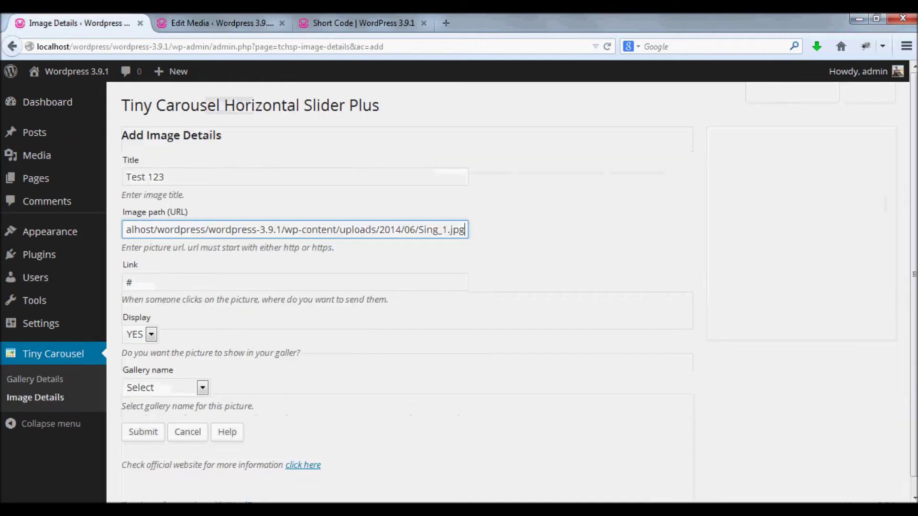
- Assign the image to the gallery "Name 1", submit the entry and view the image list
left_click(133, 282)
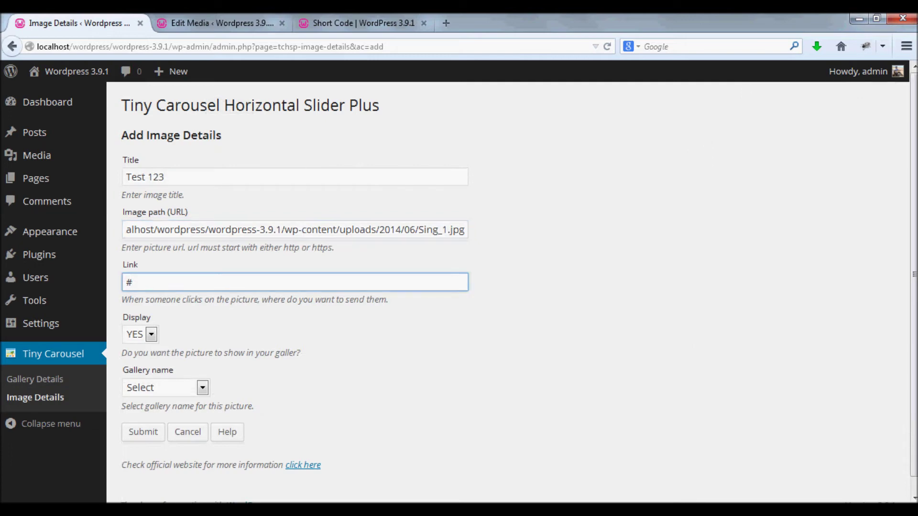
left_click(202, 388)
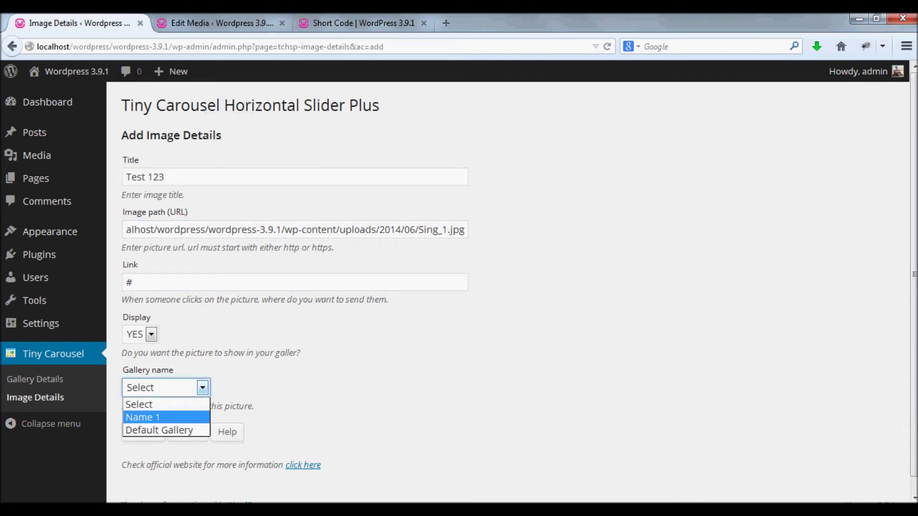
left_click(143, 417)
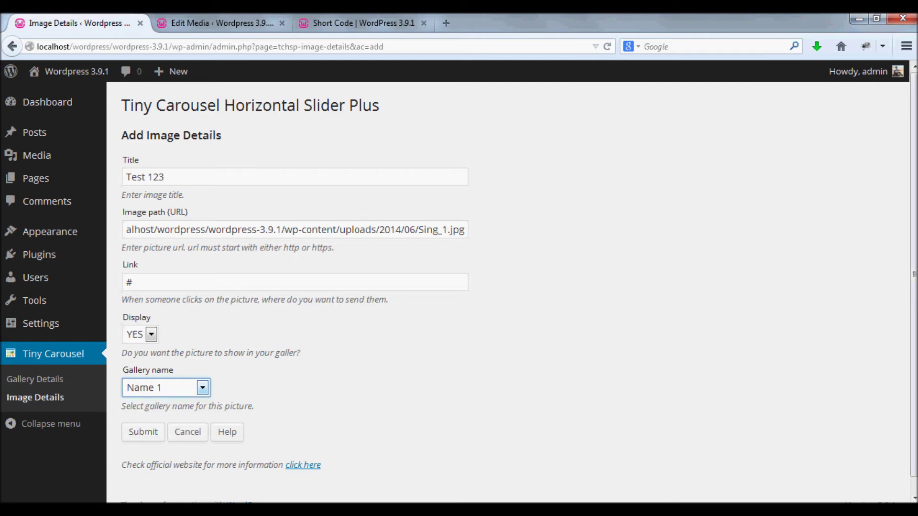
left_click(143, 431)
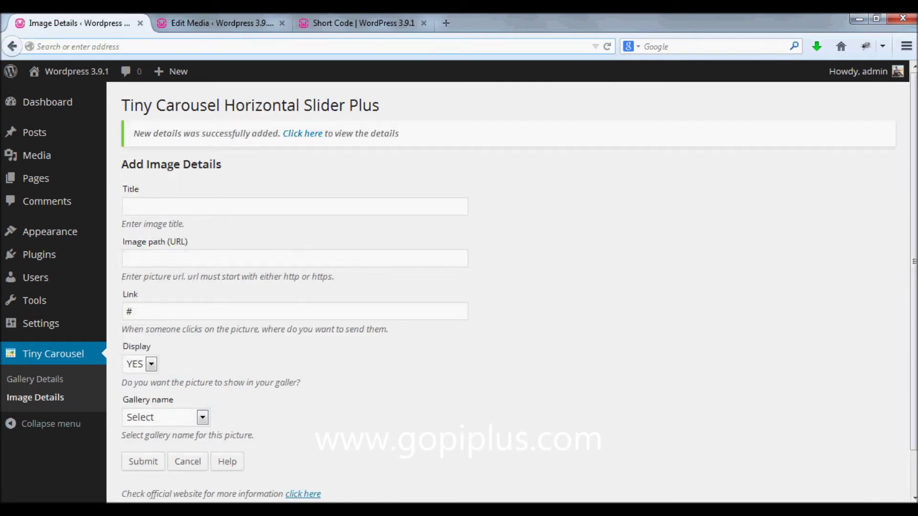
left_click(303, 133)
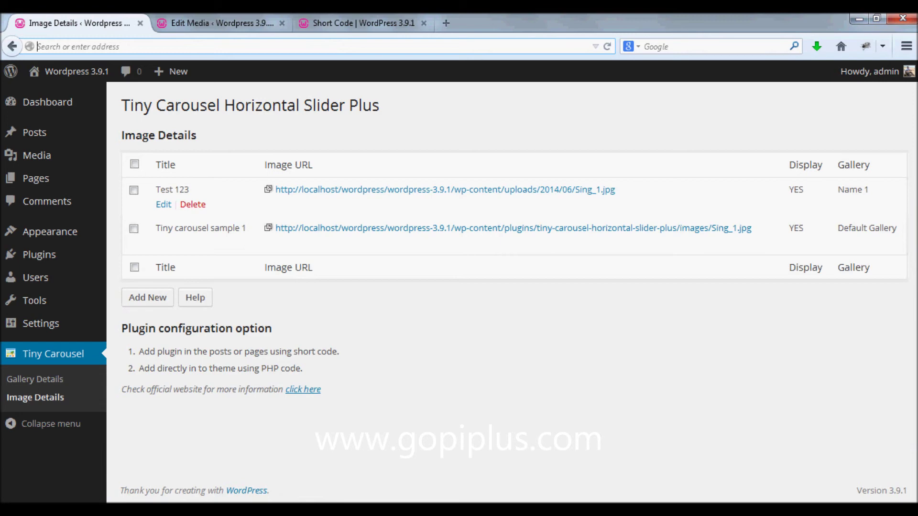
- Copy the short code [tchsp id="2"] of the gallery "Name 1" from the Tiny Carousel gallery details
left_click_drag(868, 189, 837, 189)
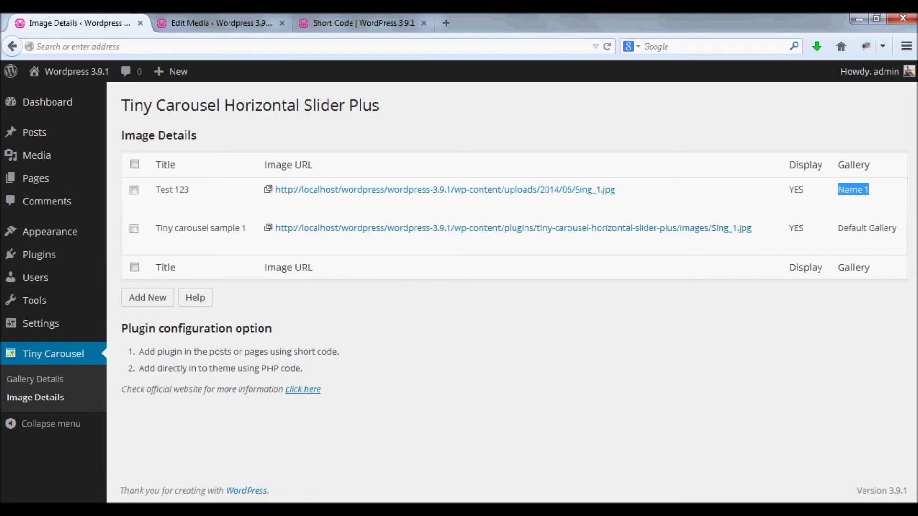
left_click(34, 379)
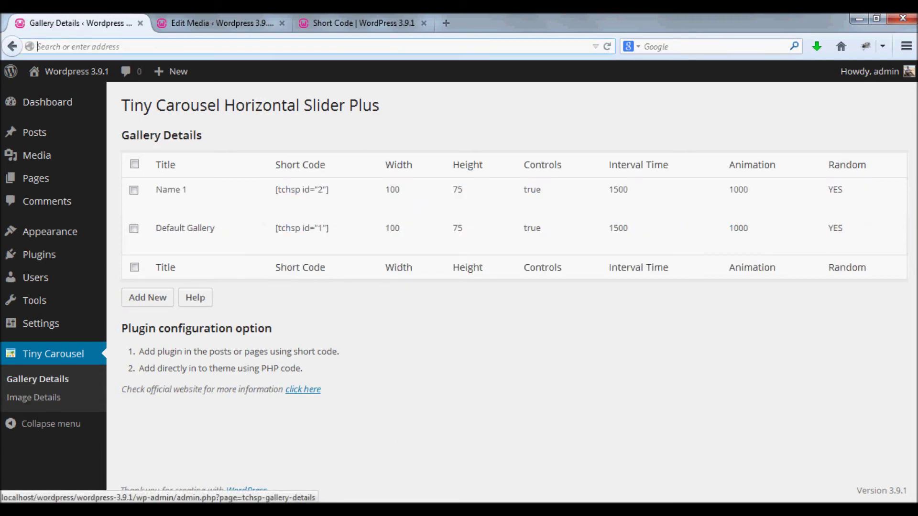
left_click_drag(155, 190, 274, 190)
key("ctrl+c")
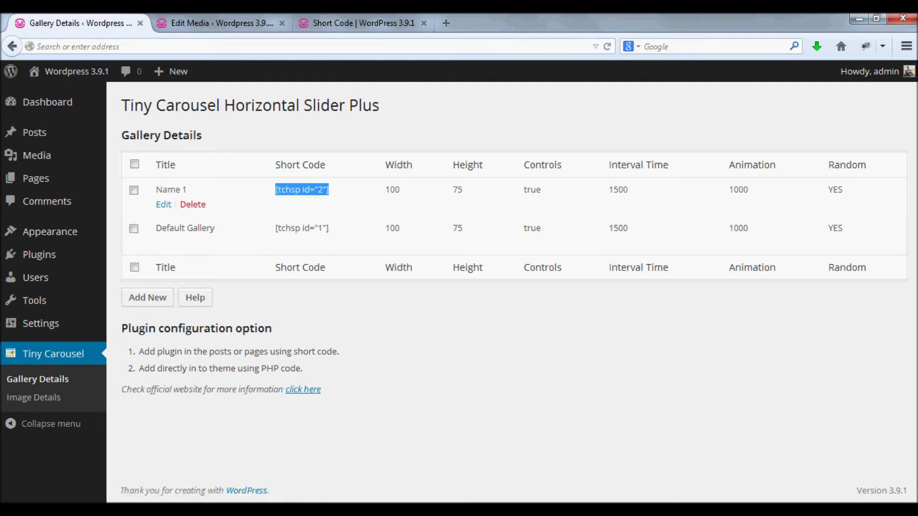
- Paste the copied short code on its own line after the second paragraph of the "Short Code" post and update the post
mouse_move(35, 132)
left_click(133, 135)
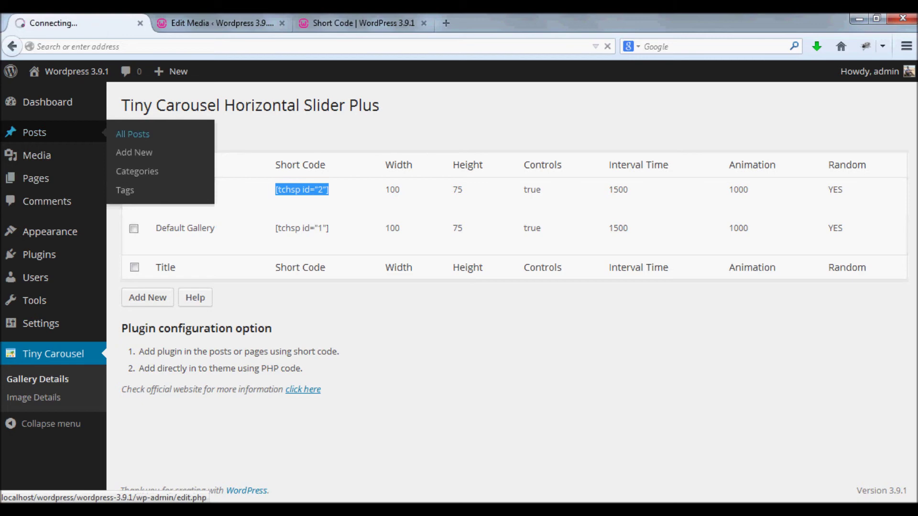
left_click(160, 220)
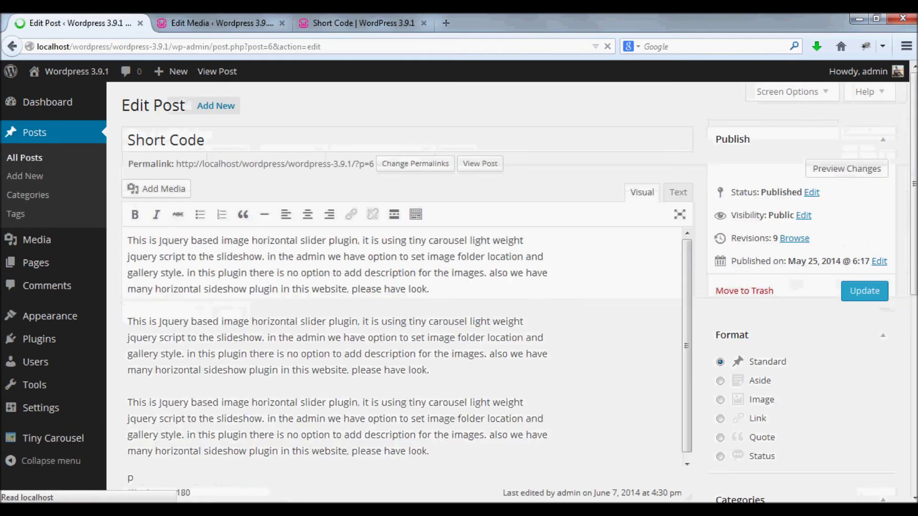
left_click(432, 371)
key("Return")
key("Return")
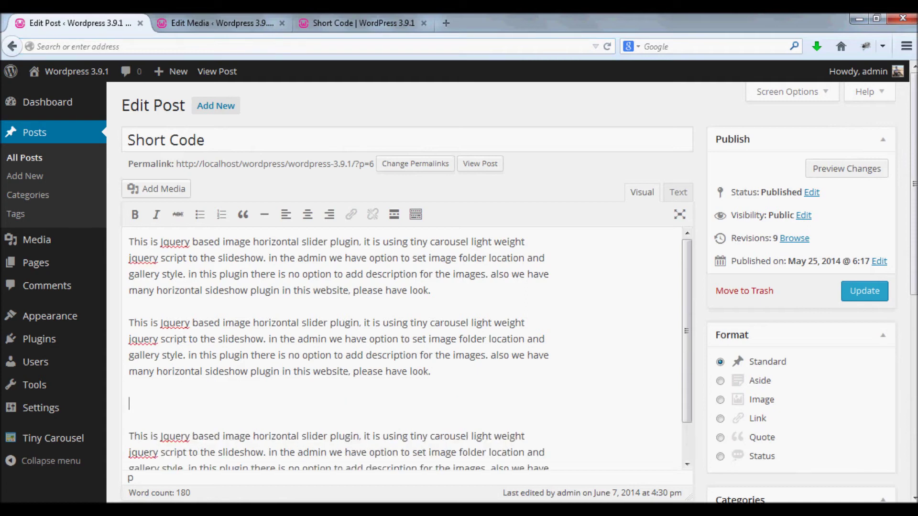
key("Up")
key("ctrl+v")
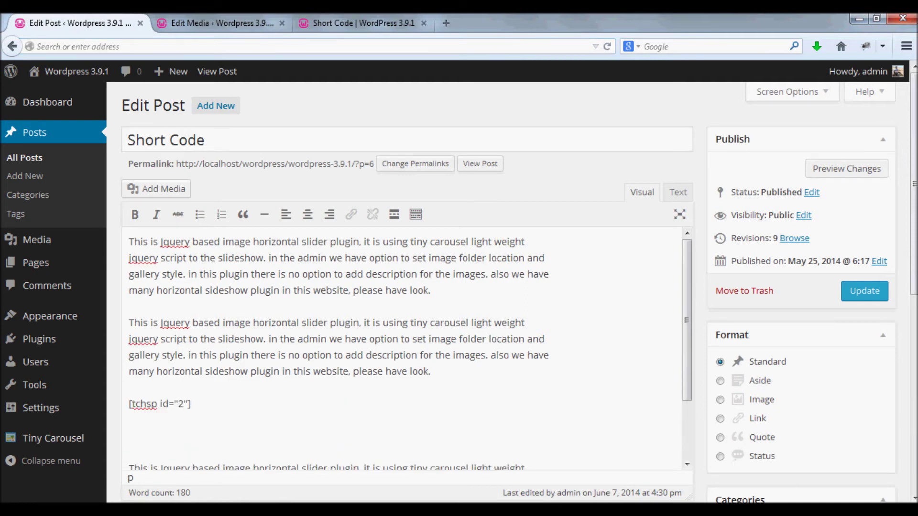
left_click(864, 291)
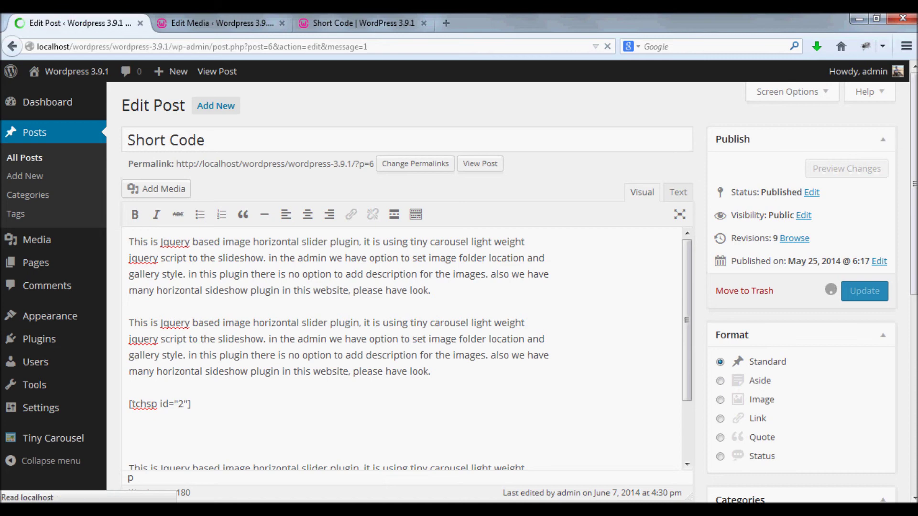
- View the updated "Short Code" post in a new browser tab and examine the carousel between its paragraphs
right_click(213, 137)
left_click(268, 145)
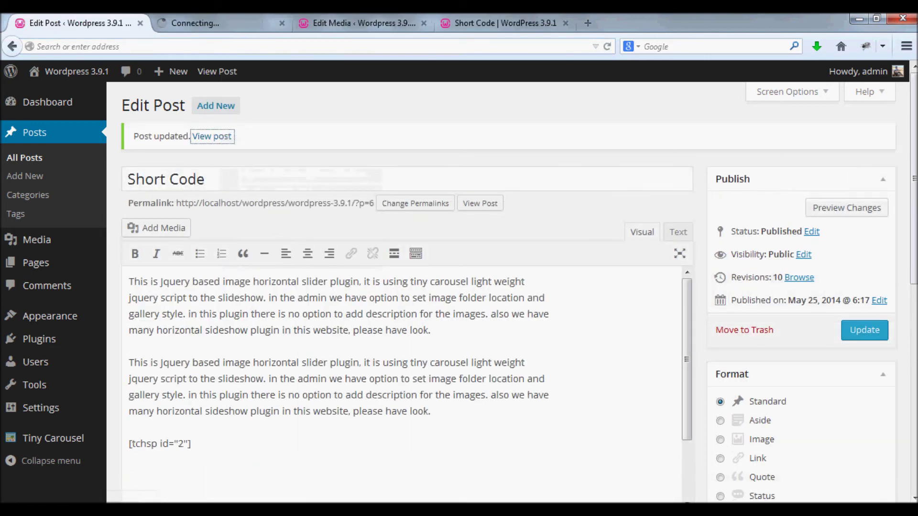
left_click(219, 23)
scroll(454, 287, "down", 3)
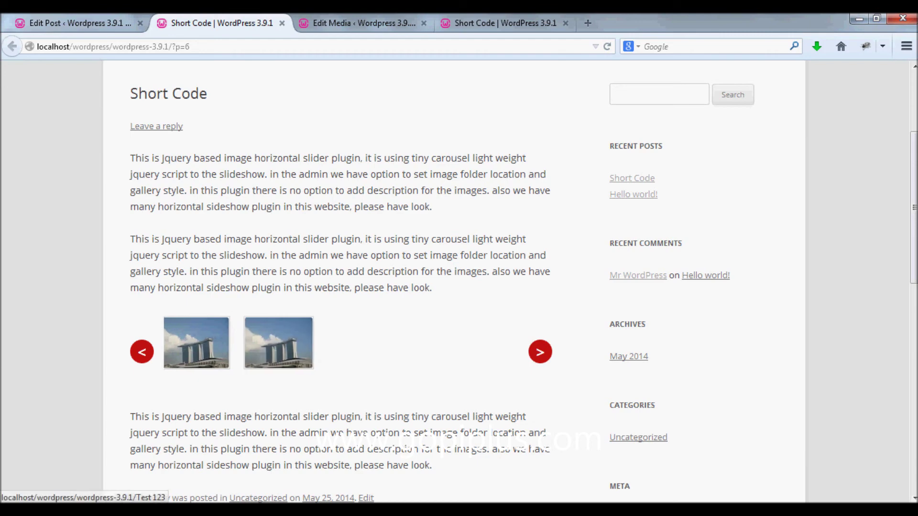
- Upload Sing_2.jpg to the media library and copy its file URL
left_click(363, 23)
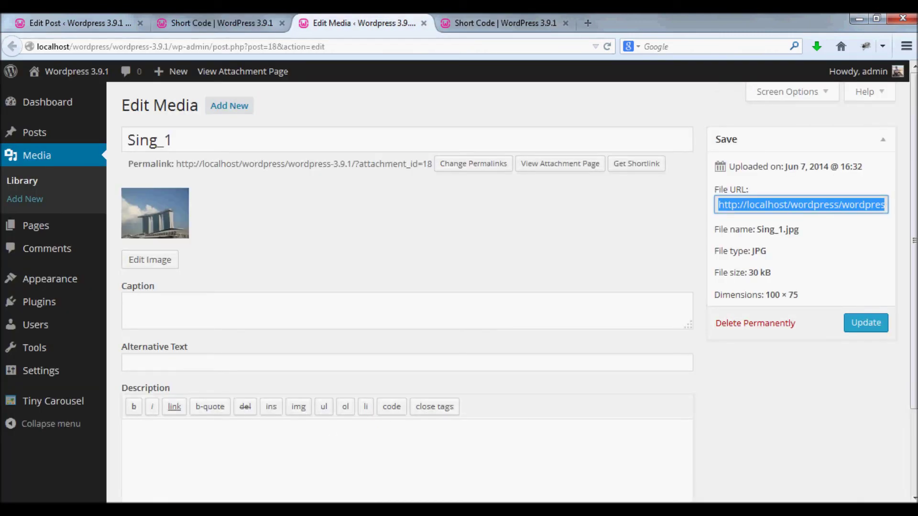
left_click(25, 199)
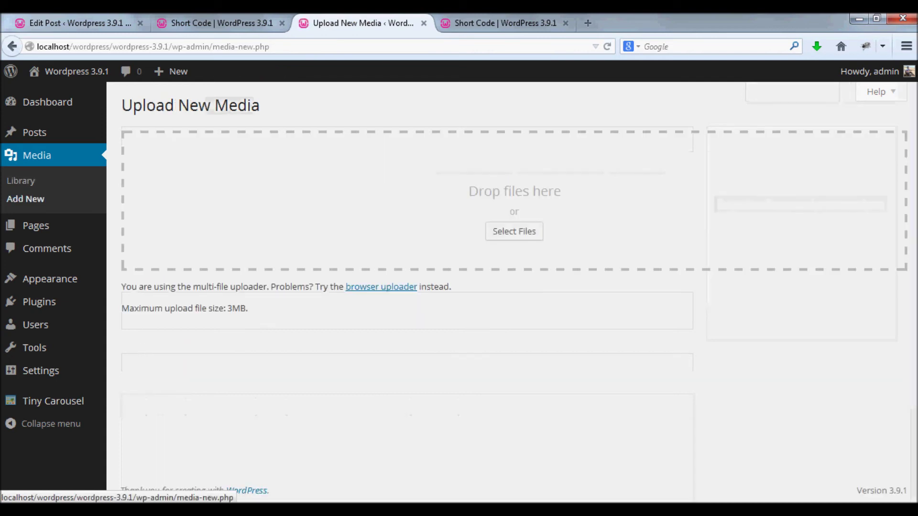
key("alt+Tab")
left_click_drag(287, 132, 473, 238)
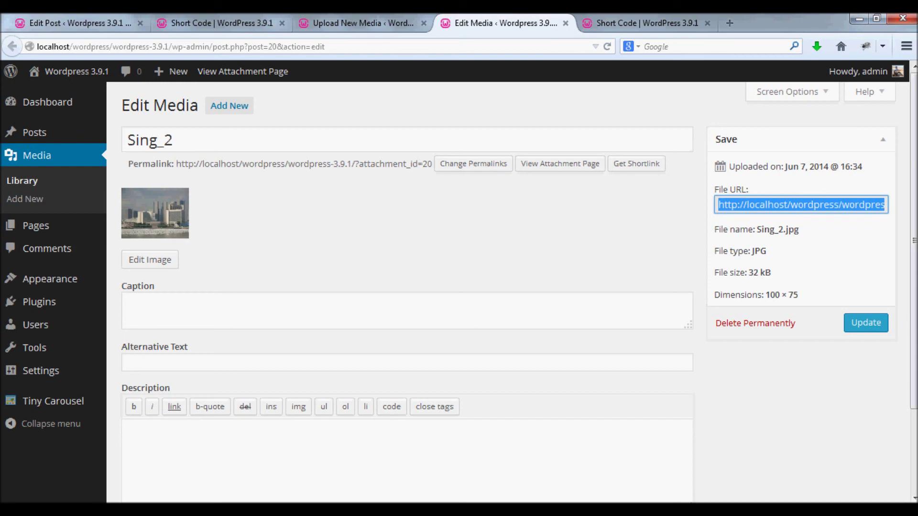
- Start another Tiny Carousel image entry titled "Test 123" with the copied Sing_2.jpg URL as its image path
left_click(76, 23)
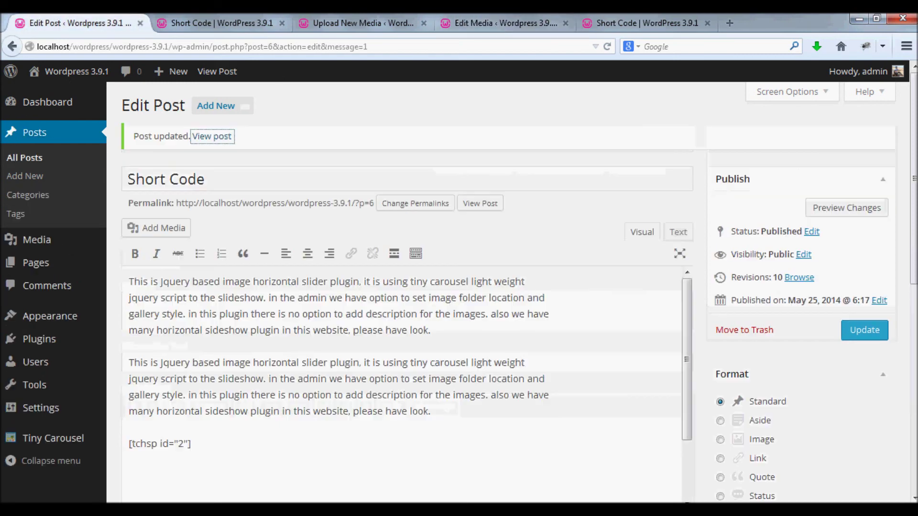
mouse_move(52, 438)
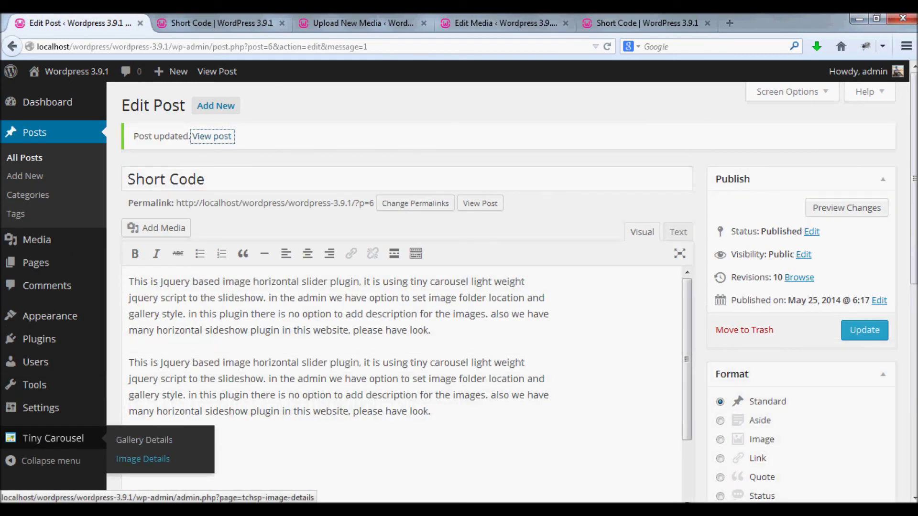
left_click(143, 459)
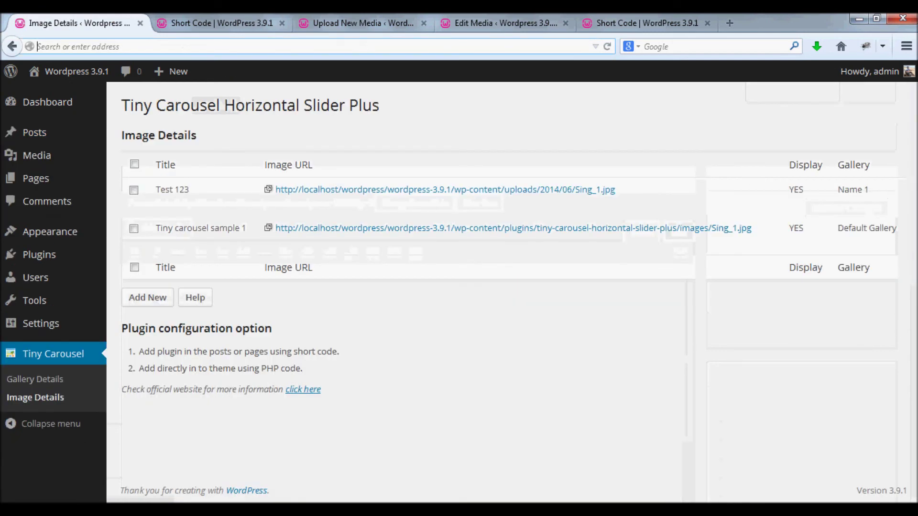
left_click(148, 300)
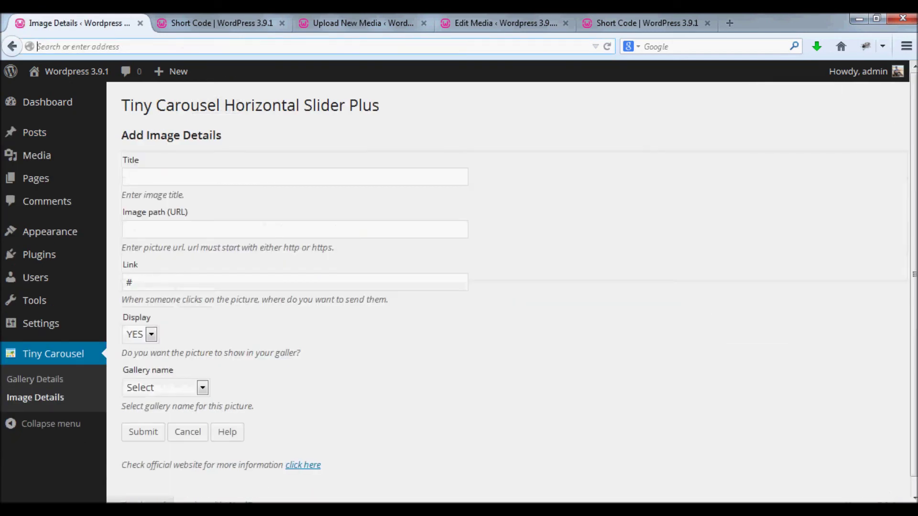
type("Te")
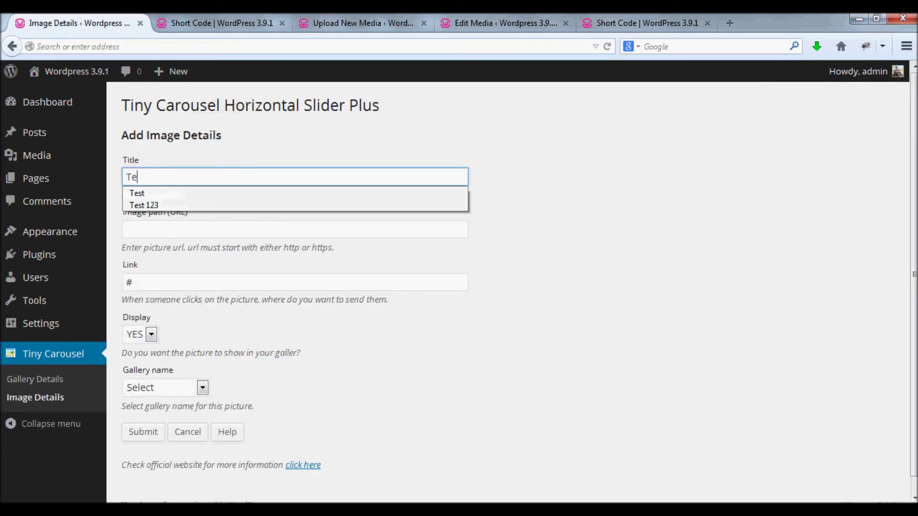
type("st 123")
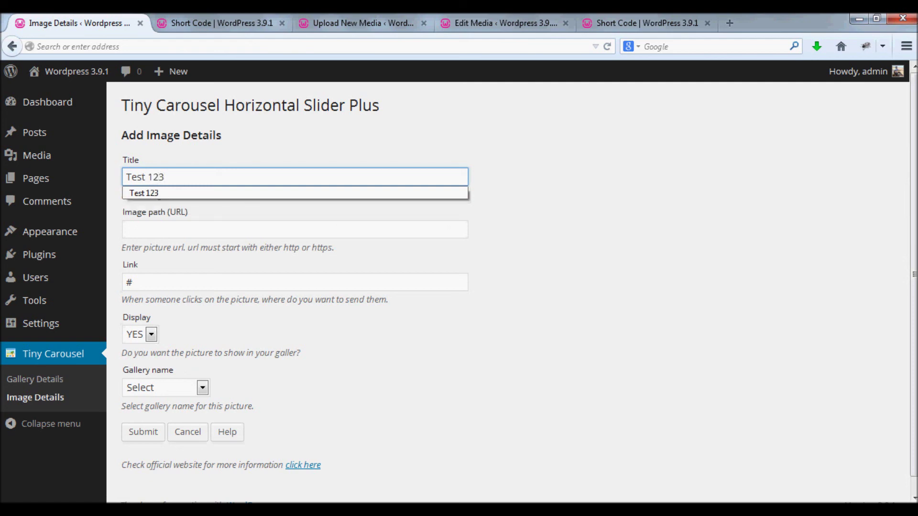
left_click(126, 230)
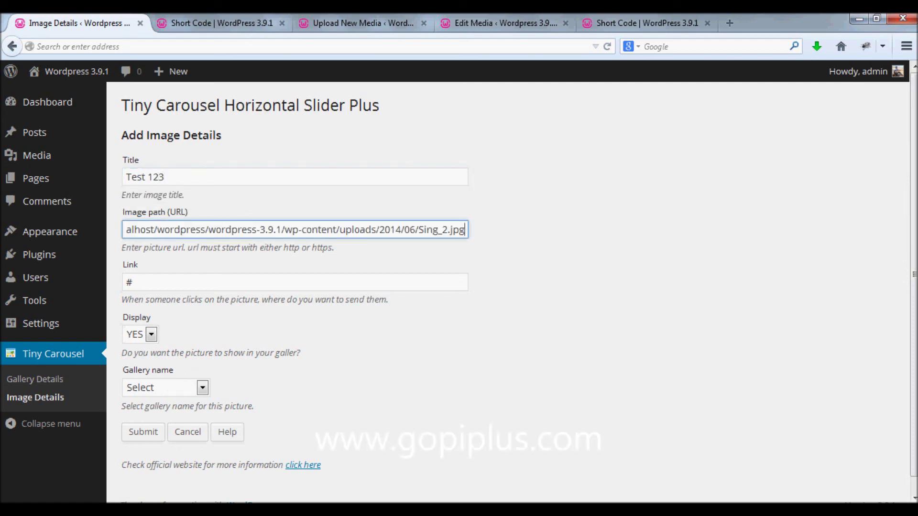
- Assign the Sing_2.jpg image to the gallery "Name 1", submit the entry and check it in the image list
left_click(202, 388)
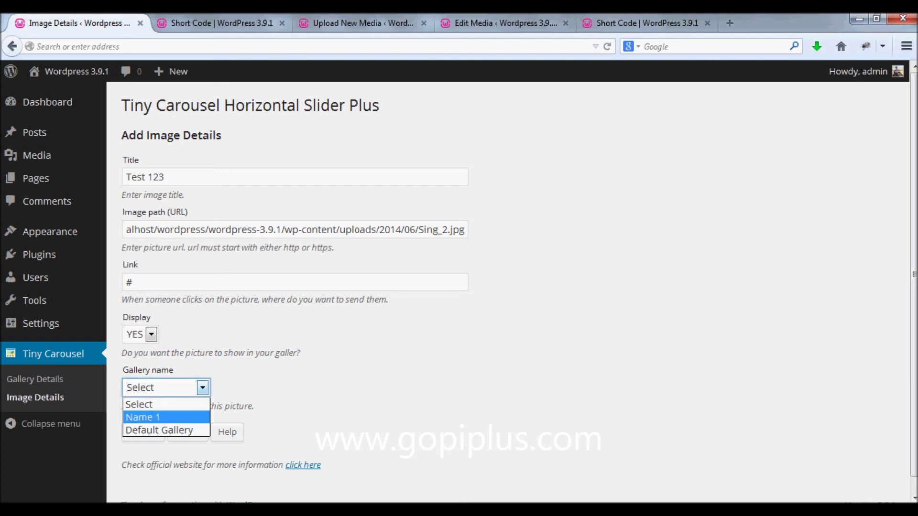
left_click(143, 417)
key("Return")
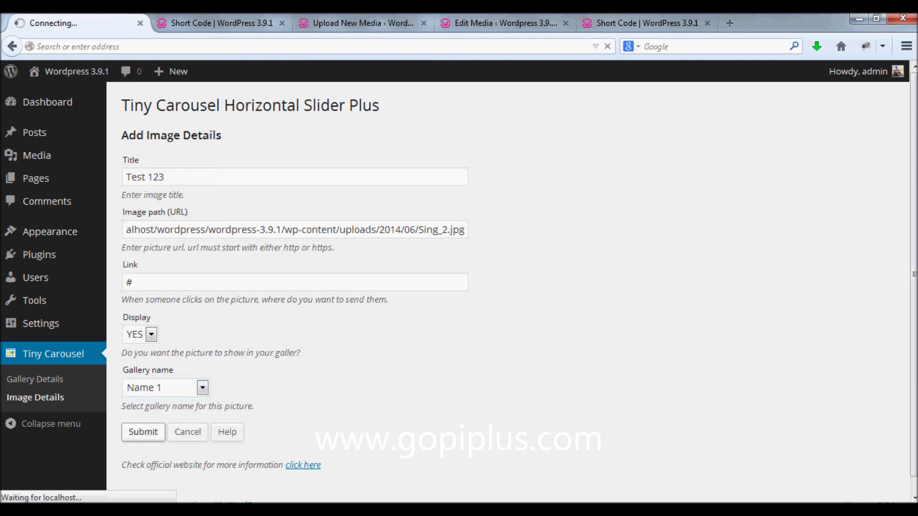
left_click(35, 397)
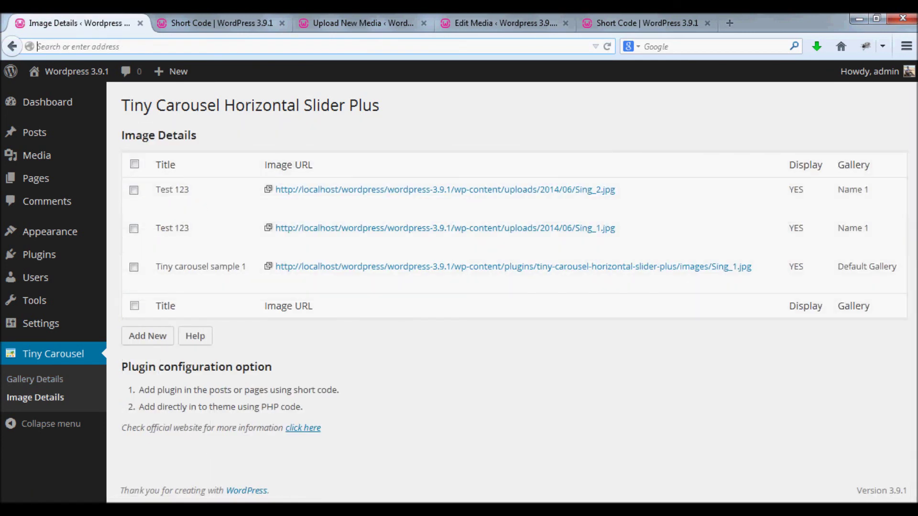
left_click_drag(155, 189, 804, 229)
left_click(175, 244)
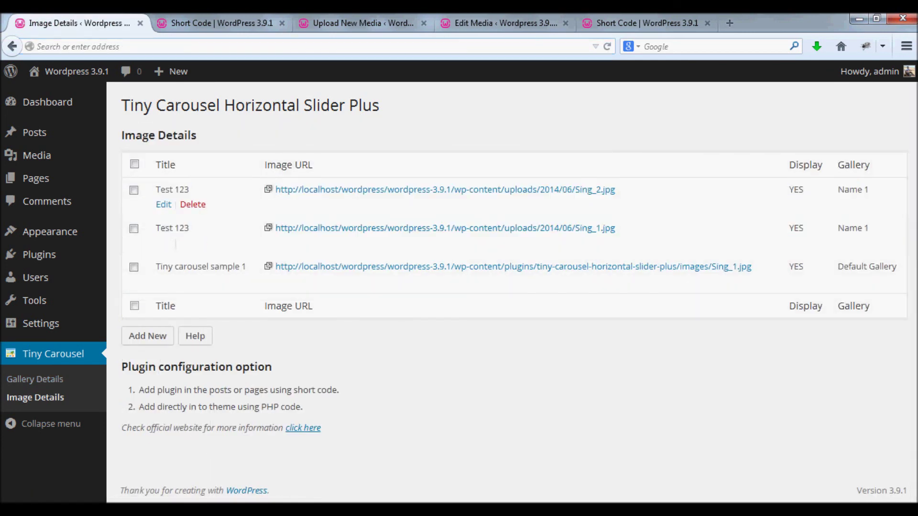
- Return to the published "Short Code" post and reload the page to check the carousel
left_click(221, 23)
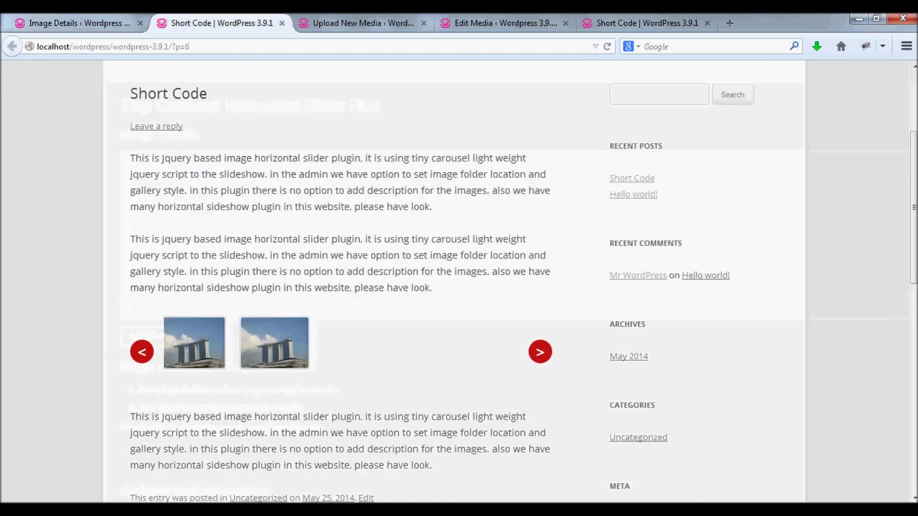
right_click(48, 203)
left_click(83, 242)
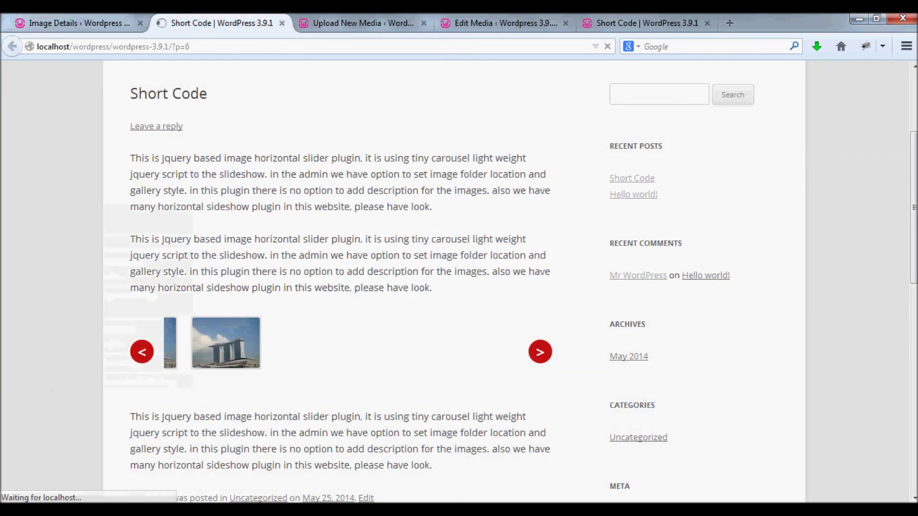